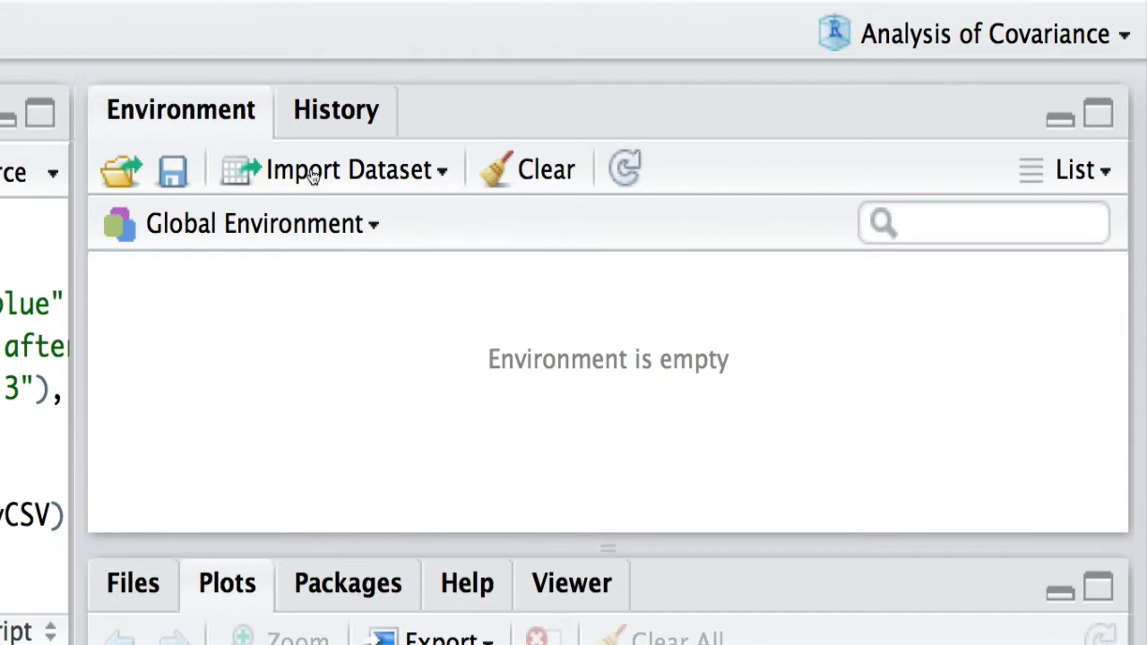
# Import leprosyCSV.csv from the DataSets folder on DISK_IMG as the dataset leprosyCSV, with a heading row and comma separator
pyautogui.click(312, 173)
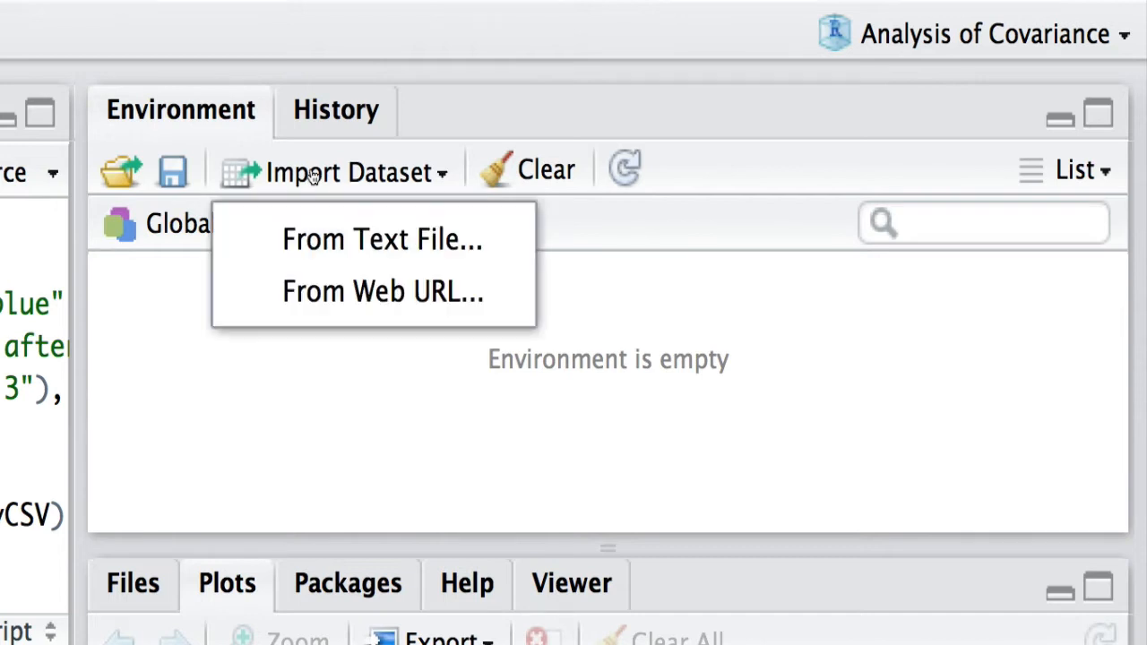
pyautogui.click(323, 239)
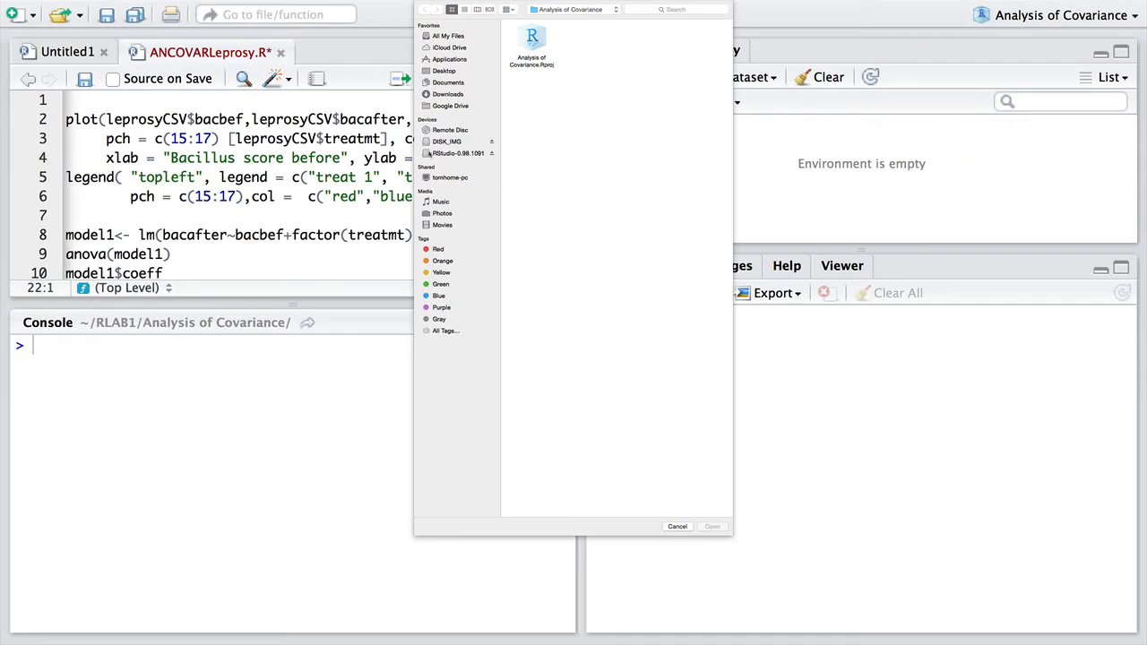
pyautogui.click(440, 146)
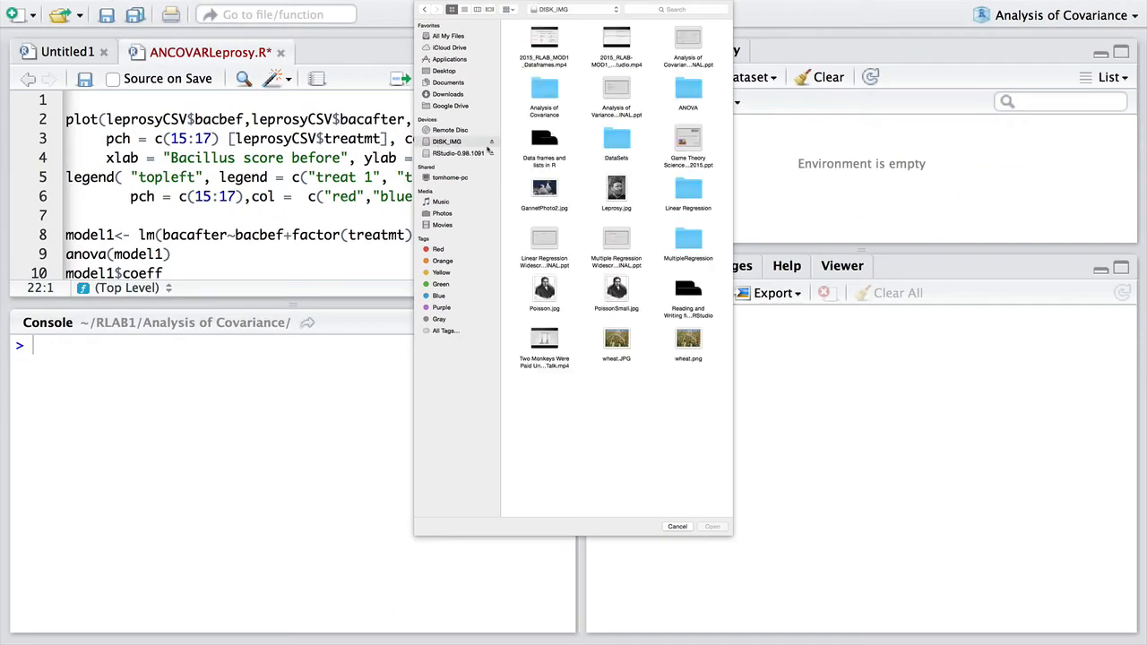
pyautogui.doubleClick(619, 143)
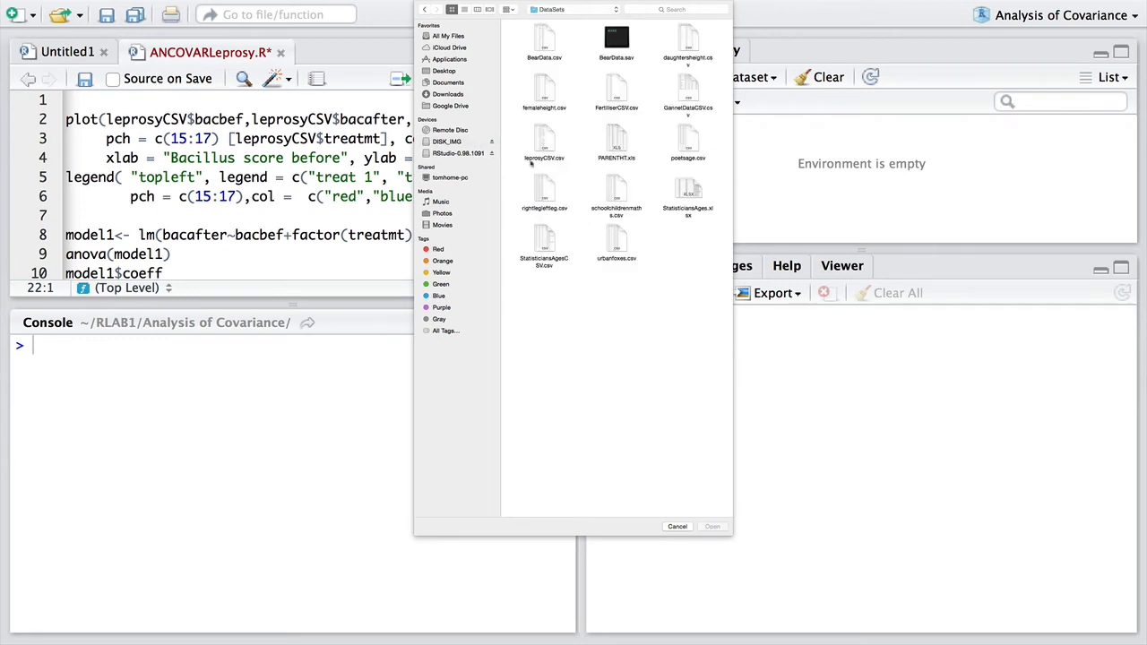
pyautogui.click(538, 151)
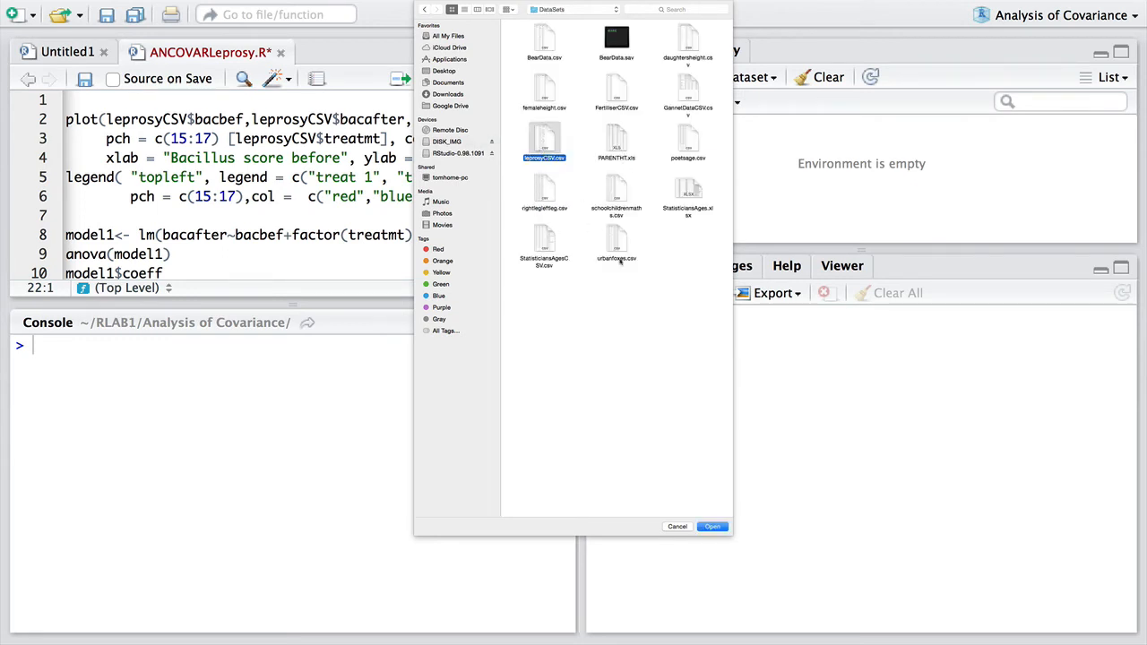
pyautogui.click(711, 527)
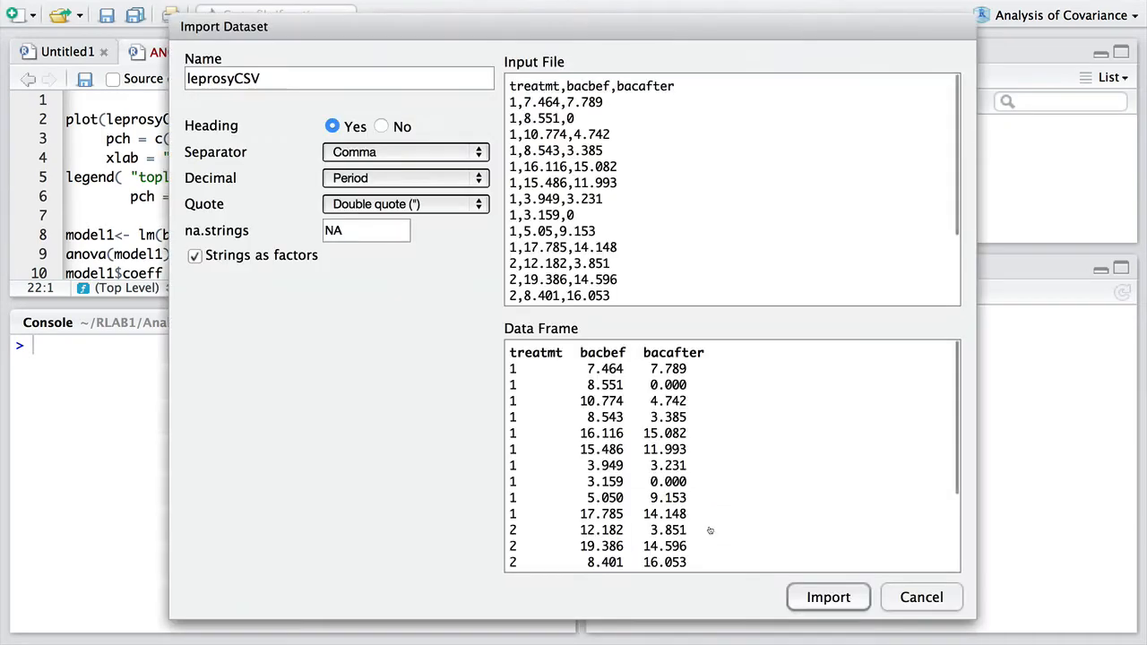
pyautogui.click(834, 599)
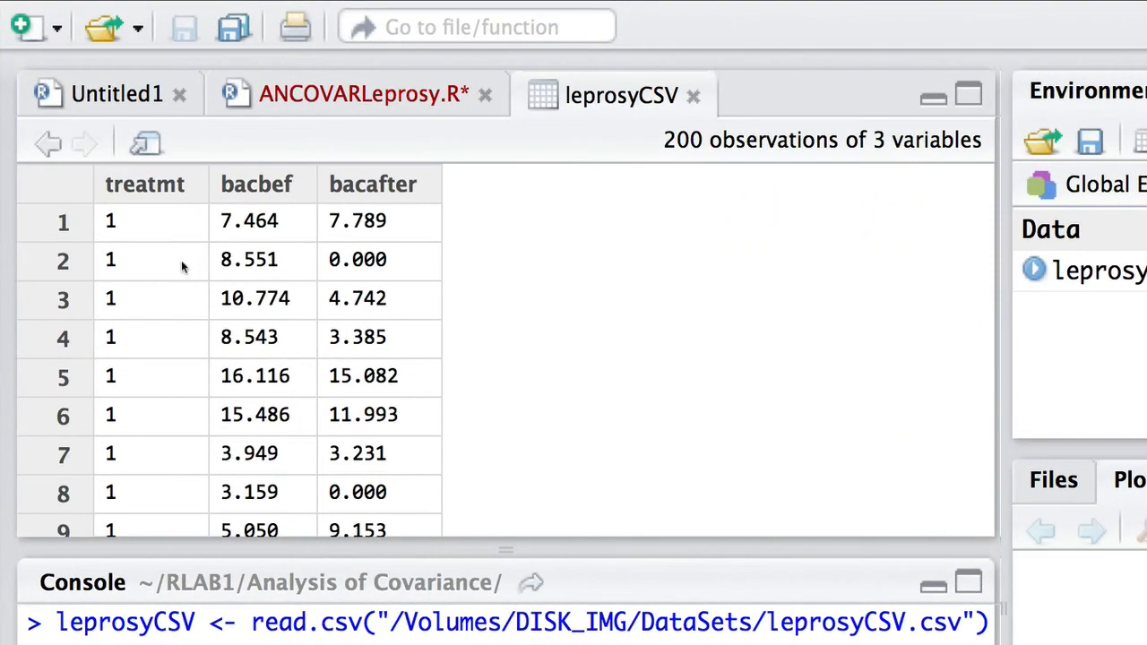
# Examine the treatmt, bacbef and bacafter columns of the imported leprosyCSV data across the three treatment groups
pyautogui.scroll(-7, 168, 230)
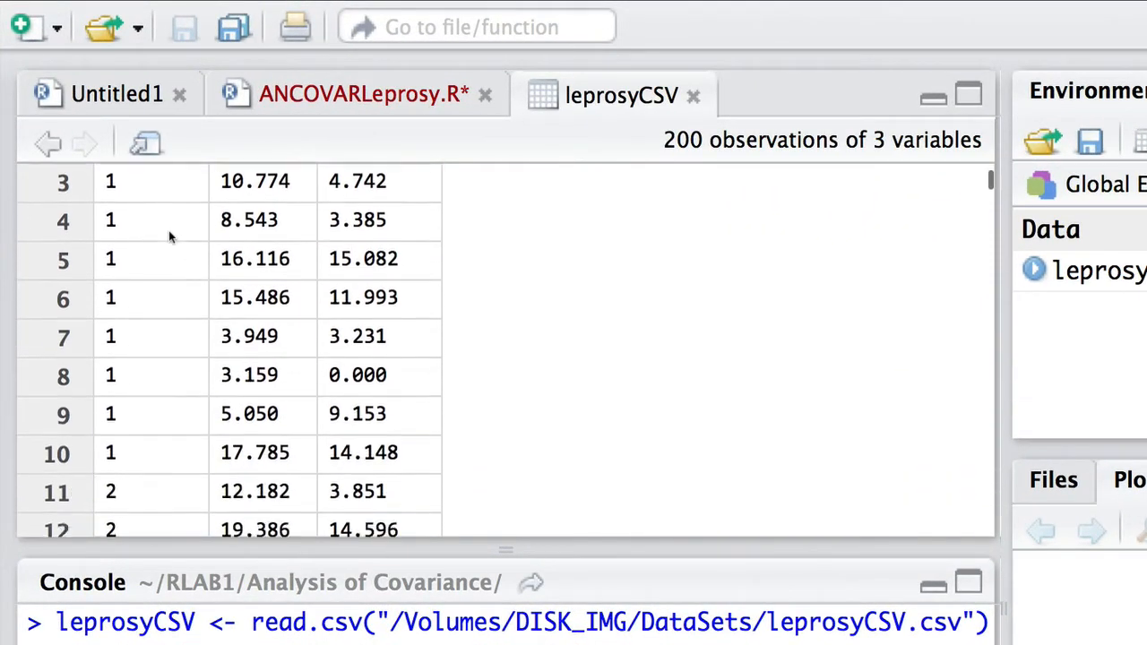
pyautogui.scroll(-7, 168, 231)
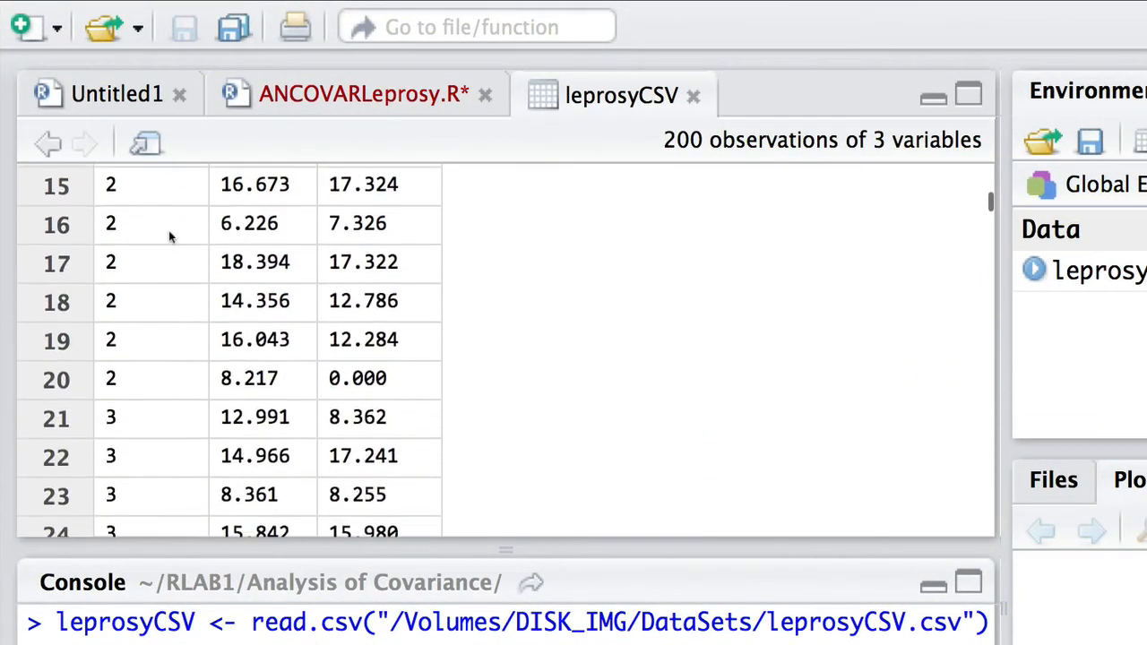
pyautogui.scroll(14, 168, 230)
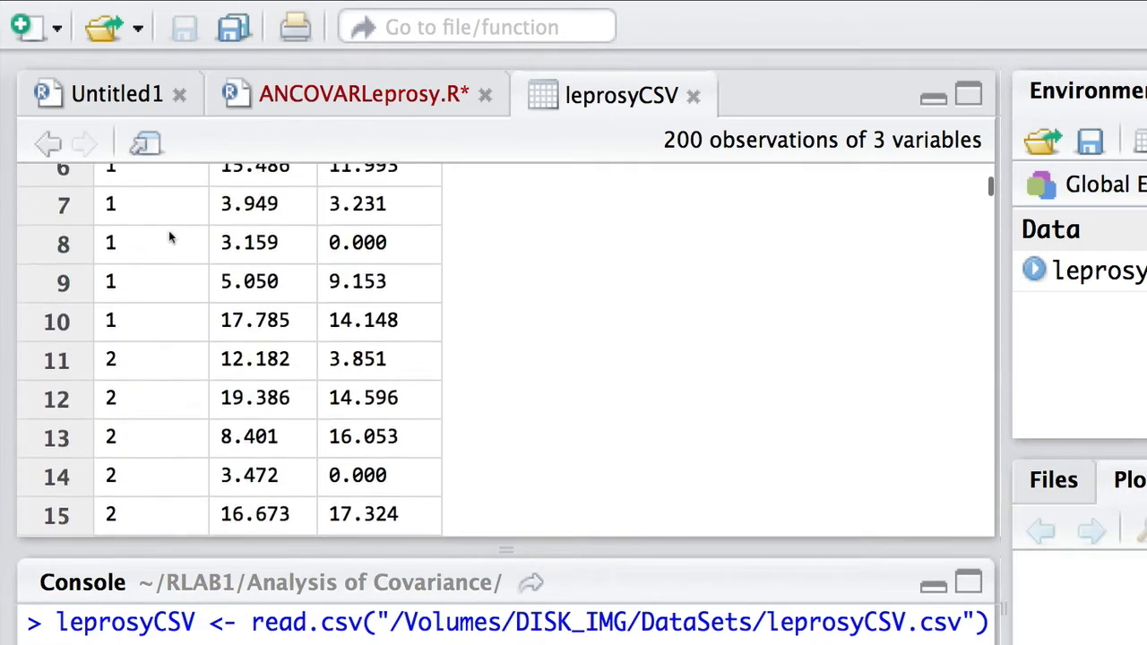
pyautogui.scroll(-2, 168, 230)
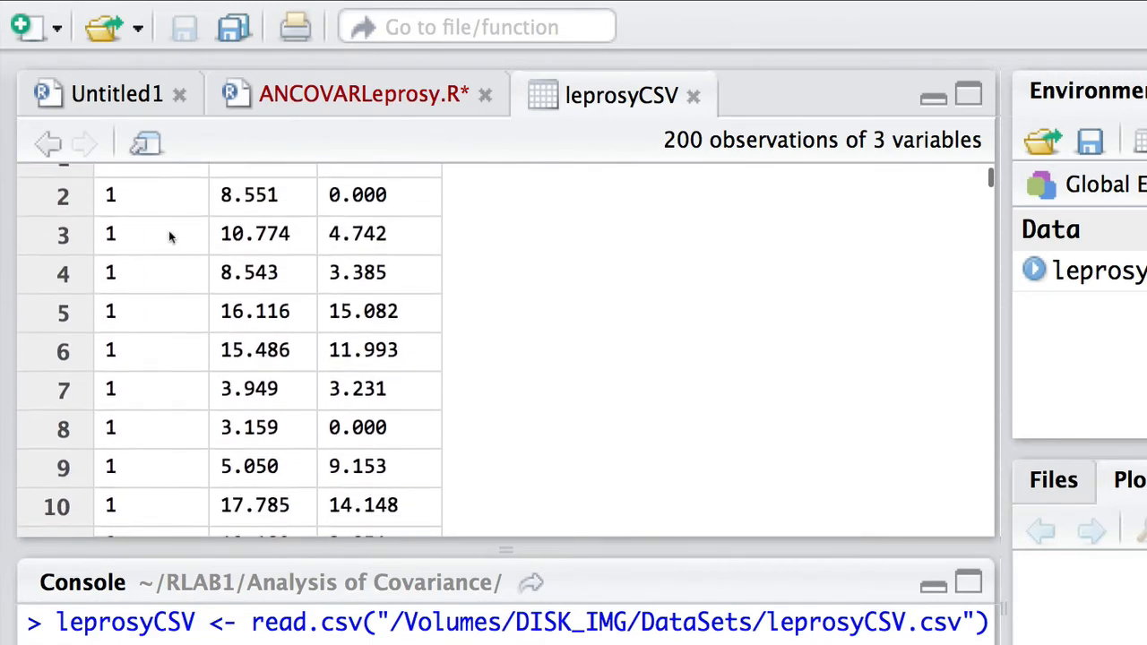
pyautogui.scroll(-13, 170, 237)
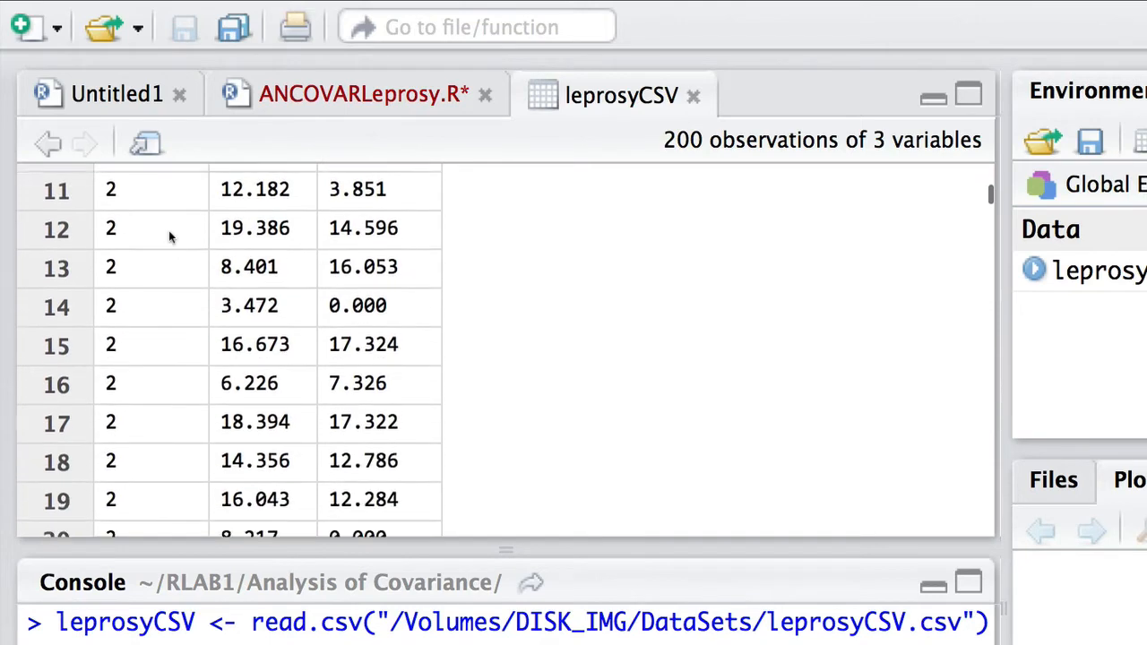
pyautogui.scroll(-4, 168, 255)
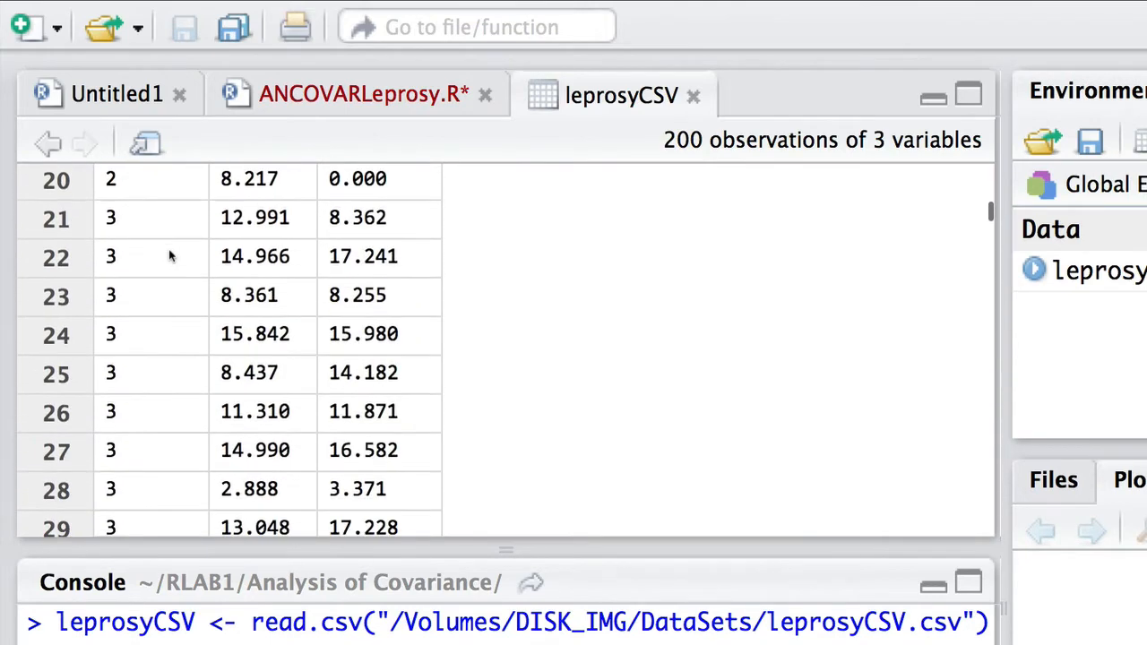
pyautogui.scroll(15, 169, 256)
pyautogui.scroll(5, 169, 255)
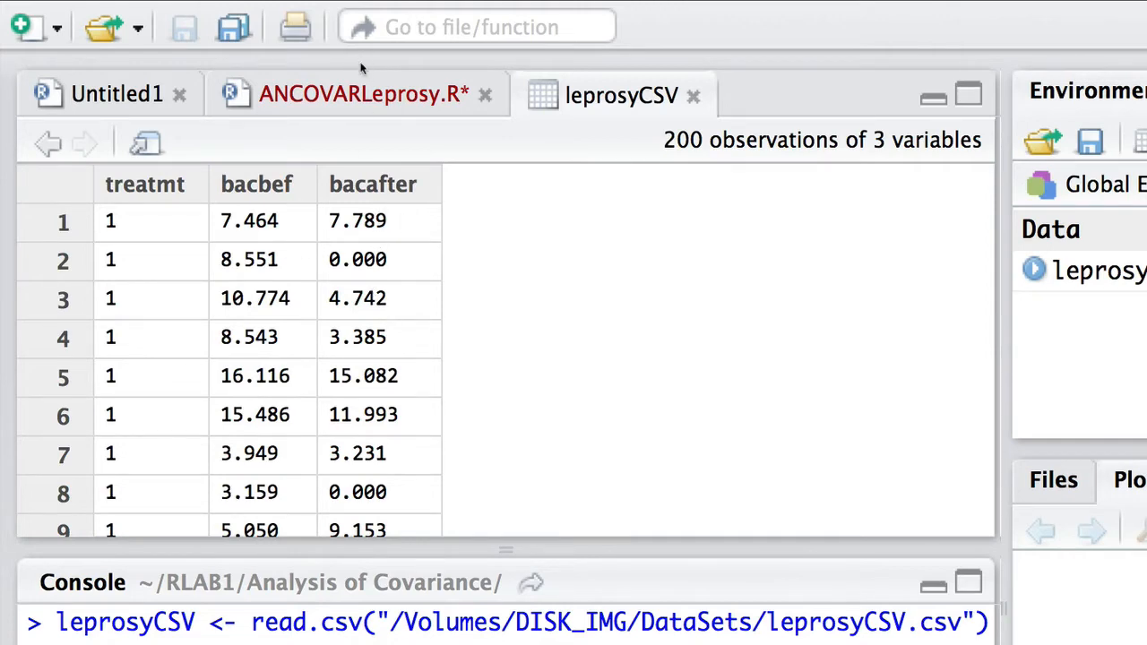
# Using the ANCOVARLeprosy.R script, fit model1 as lm(bacafter~bacbef+factor(treatmt), data = leprosyCSV) and run anova(model1)
pyautogui.click(367, 96)
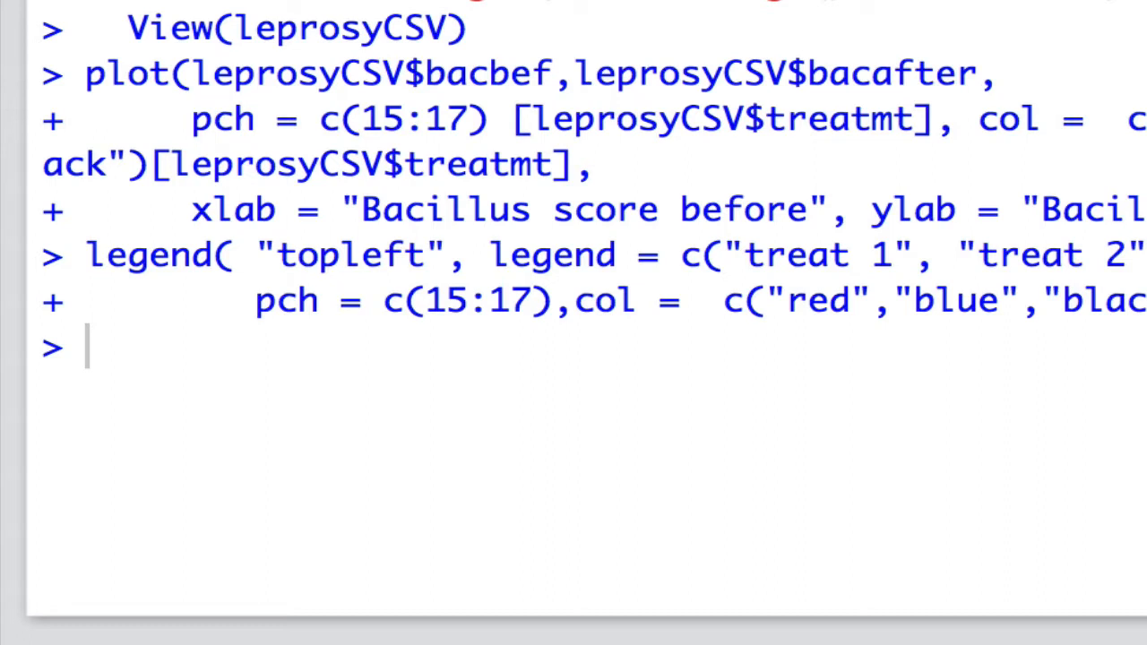
pyautogui.press('super+Return')
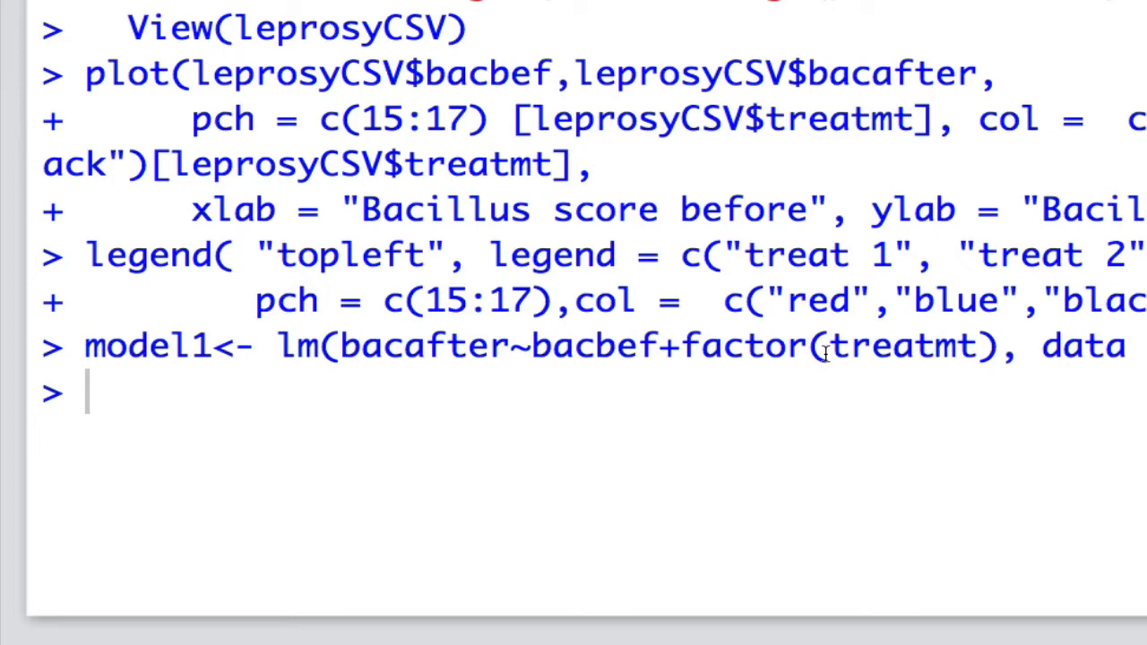
pyautogui.write('anova(model1)')
pyautogui.press('Return')
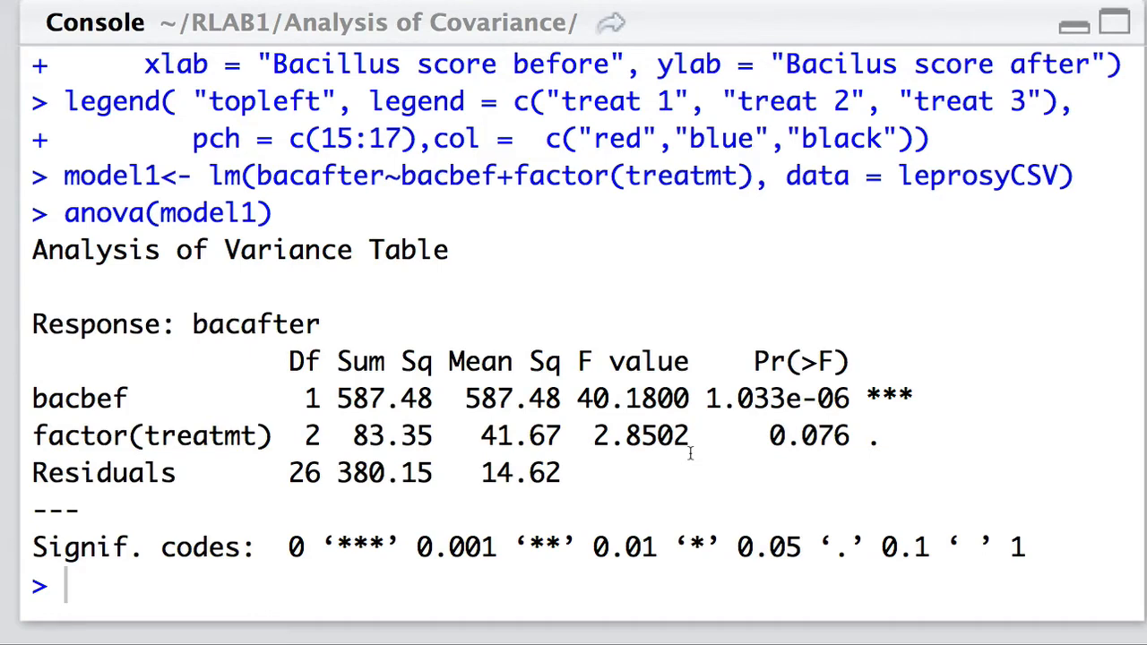
# Print model1$coeff and add model1's fitted lines to the scatter plot in red, blue and black for the three treatments
pyautogui.write('model1$coeff')
pyautogui.press('Return')
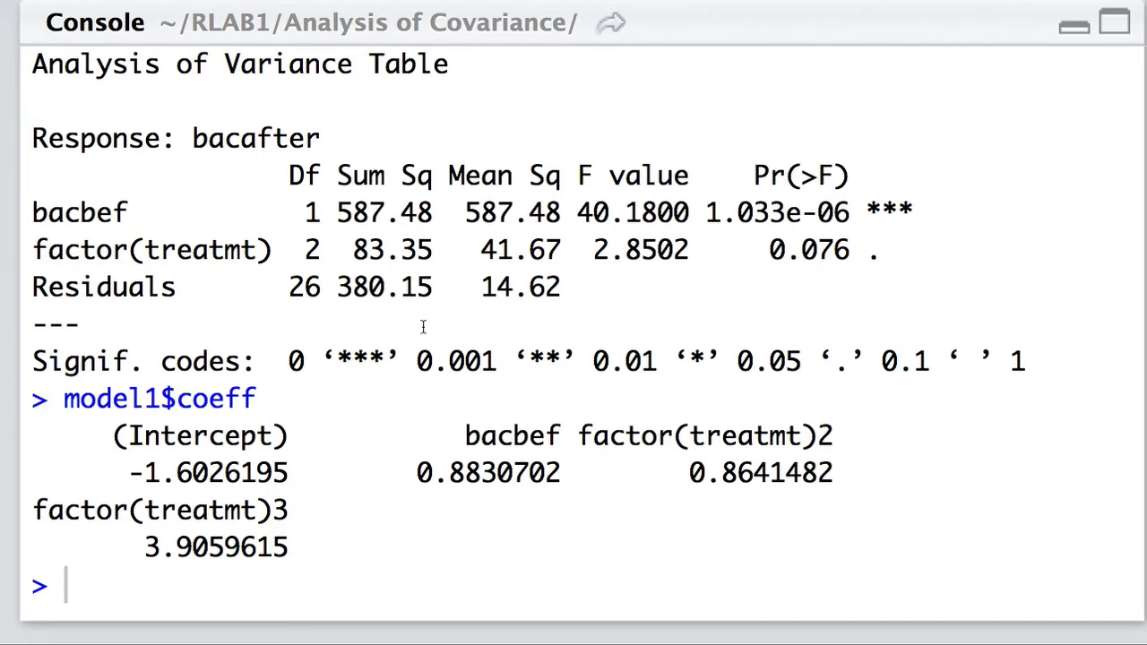
pyautogui.hotkey('ctrl', 'Return')
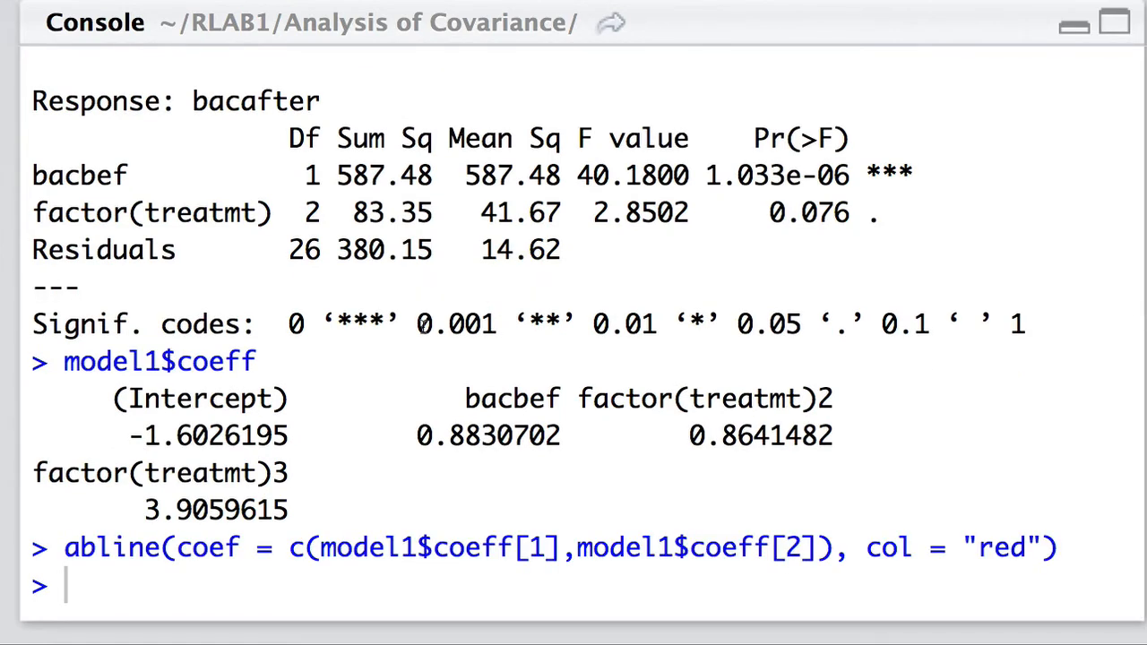
pyautogui.hotkey('ctrl', 'Return')
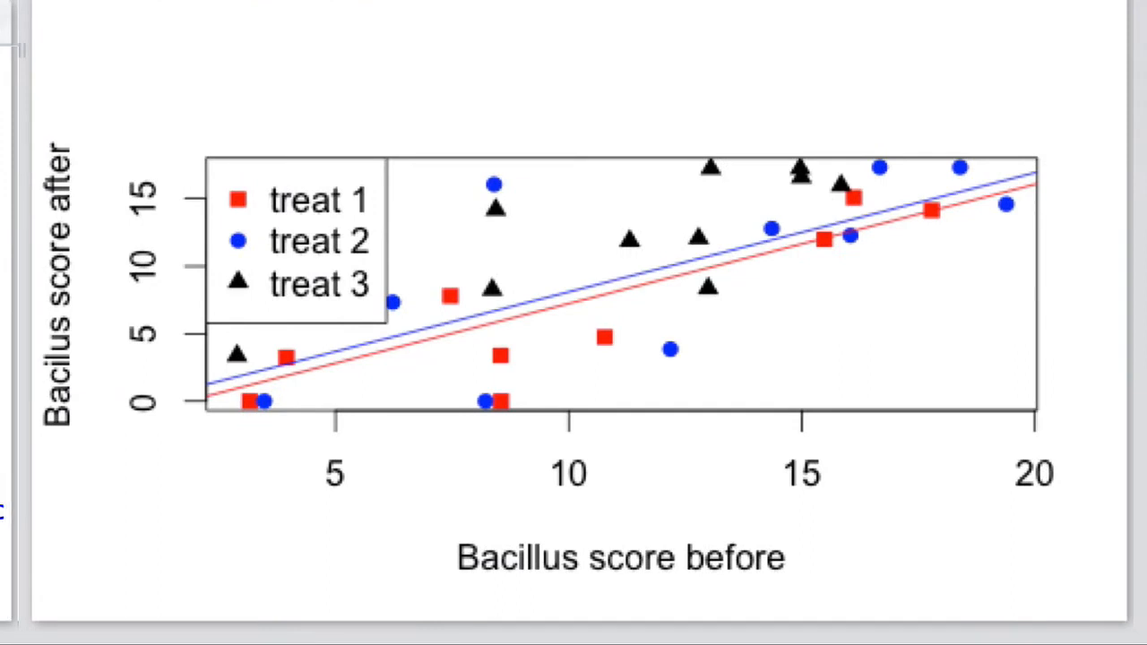
pyautogui.hotkey('ctrl', 'Return')
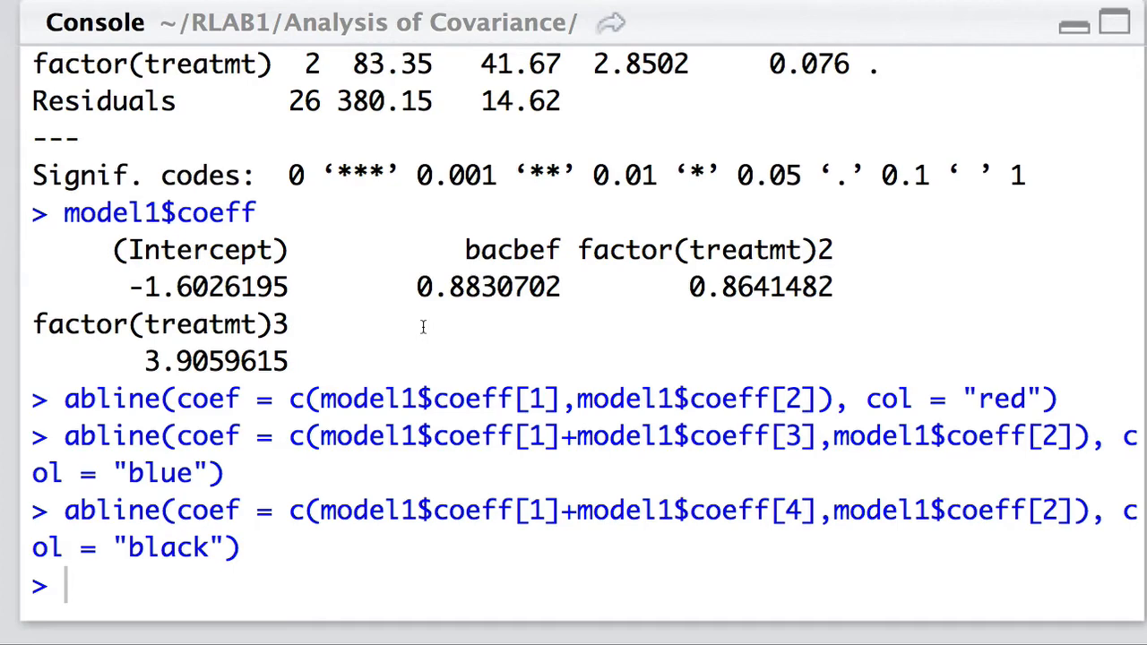
# Load the car library and run a type "III" Anova on model1
pyautogui.write('library(car)')
pyautogui.press('Return')
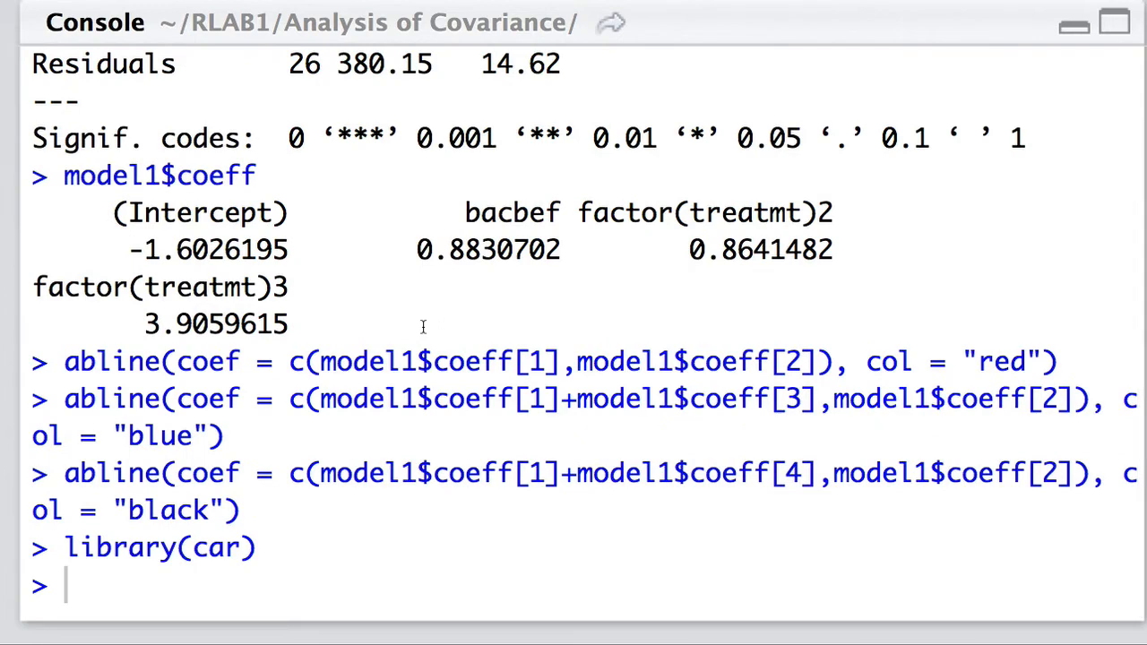
pyautogui.write('Anova(model1, type = "III")')
pyautogui.press('Return')
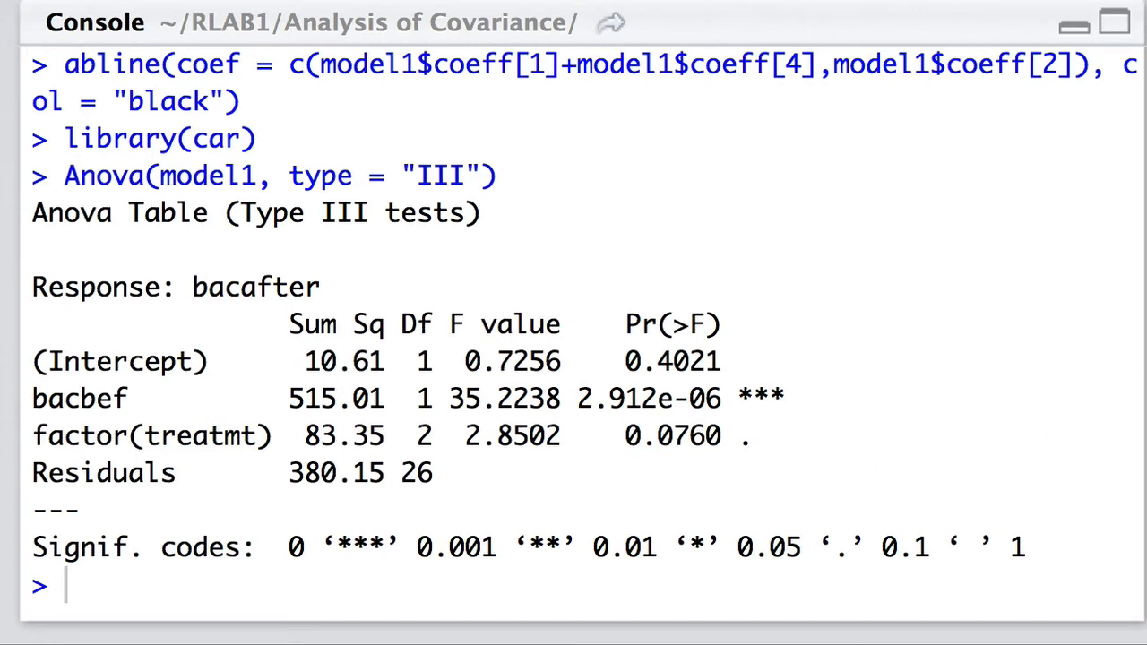
# Plot model1's Residuals vs Fitted and Normal Q-Q diagnostics side by side, using par(mfrow=c(1,2)) and which = 1 and 2
pyautogui.moveTo(1142, 380); pyautogui.dragTo(1079, 379)
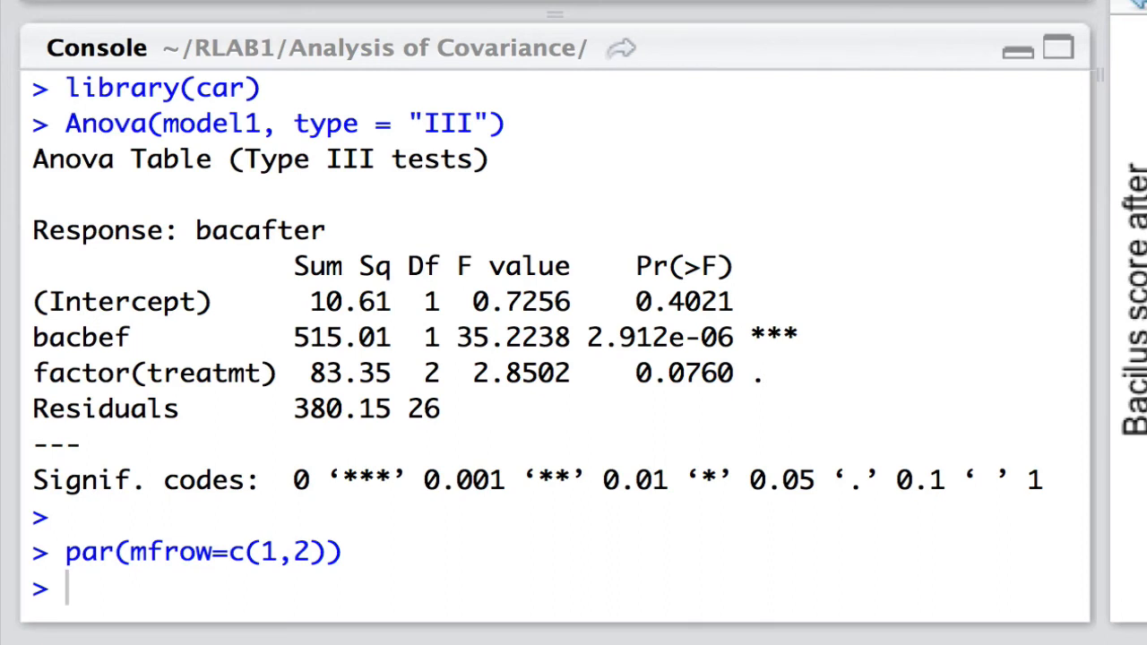
pyautogui.write('plot(model1,which = 1)')
pyautogui.press('Return')
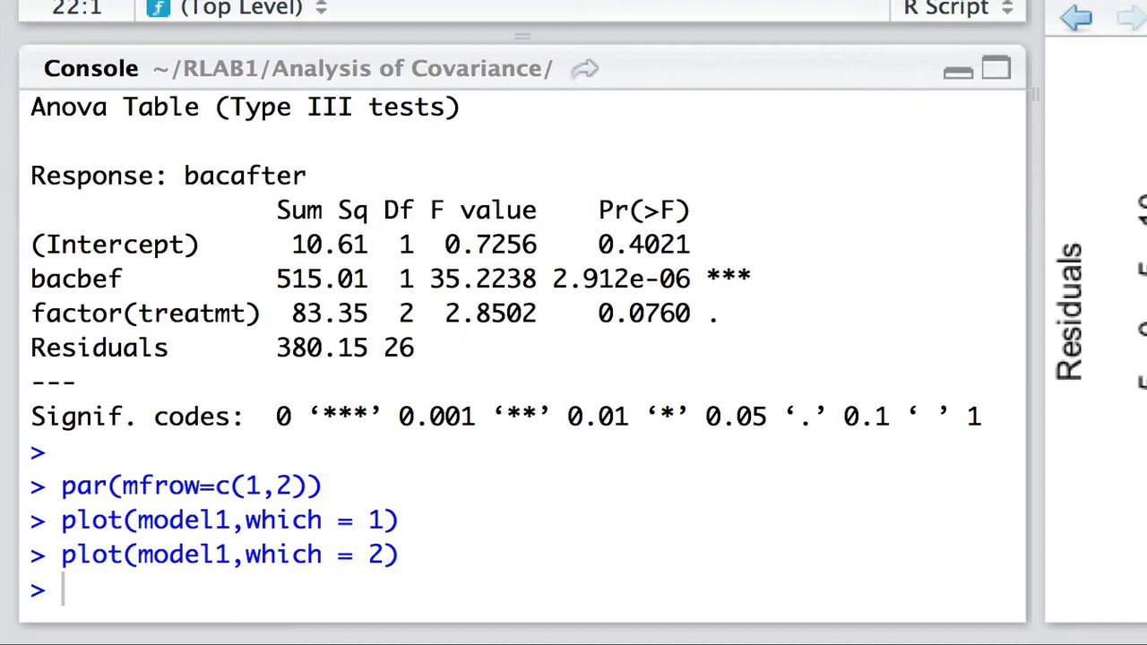
# Fit the interaction model model2 as lm(bacafter~bacbef*factor(treatmt), data = leprosyCSV) and run anova(model2)
pyautogui.hotkey('ctrl', 'Return')
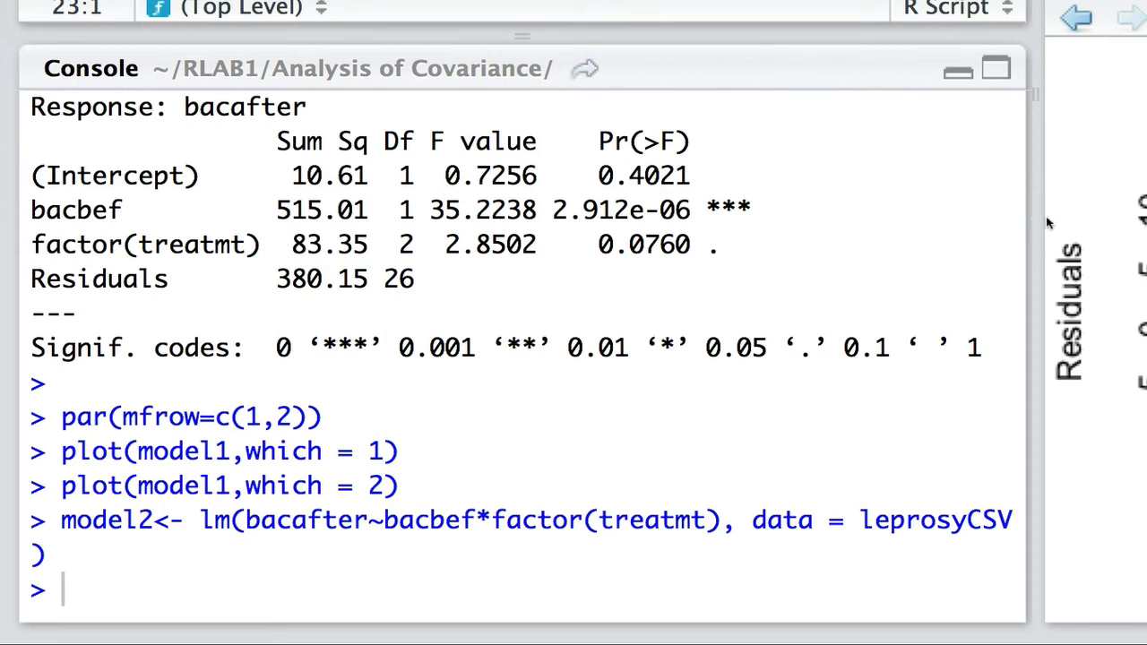
pyautogui.moveTo(1032, 218); pyautogui.dragTo(1111, 222)
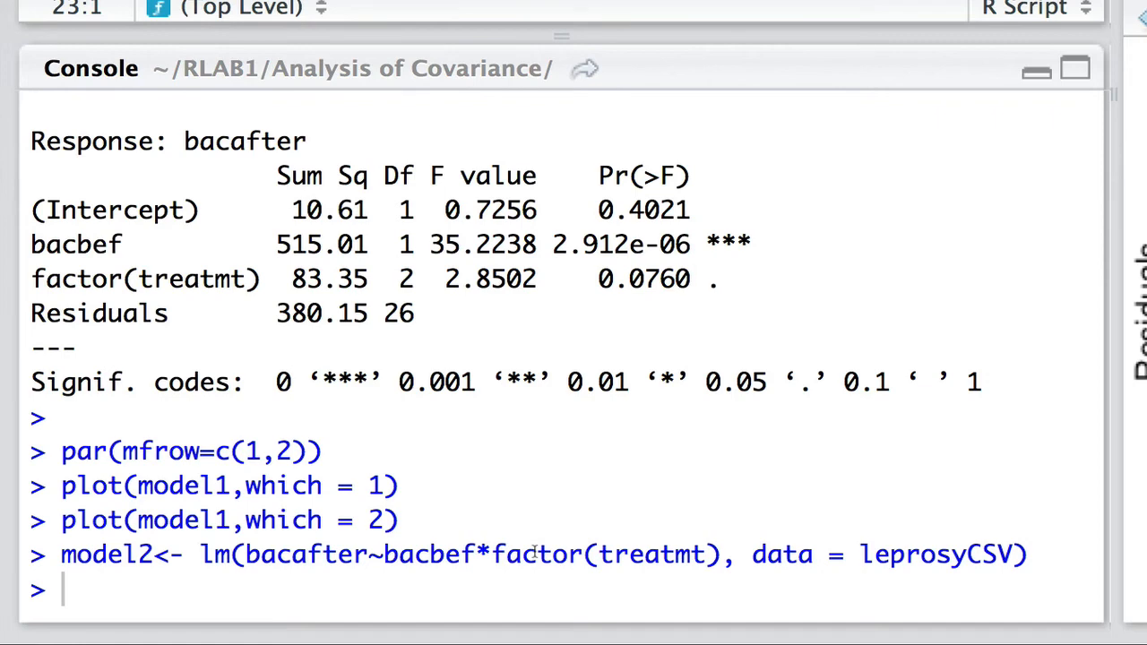
pyautogui.hotkey('ctrl', 'Return')
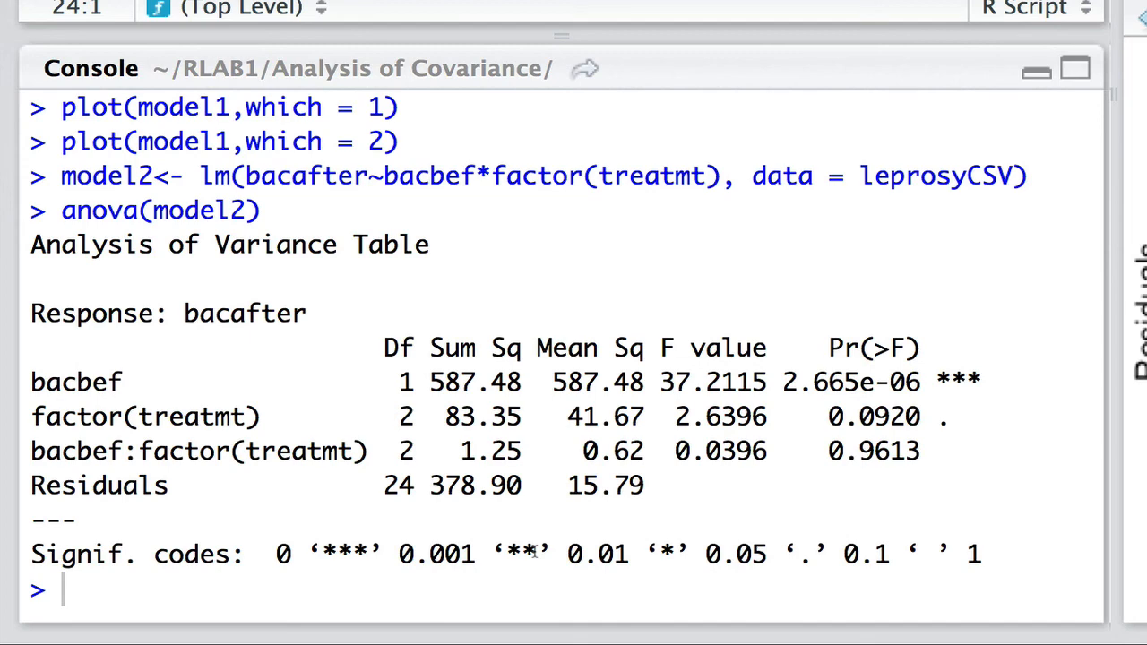
# Print the coefficients of model2 with model2$coeff
pyautogui.hotkey('ctrl', 'Return')
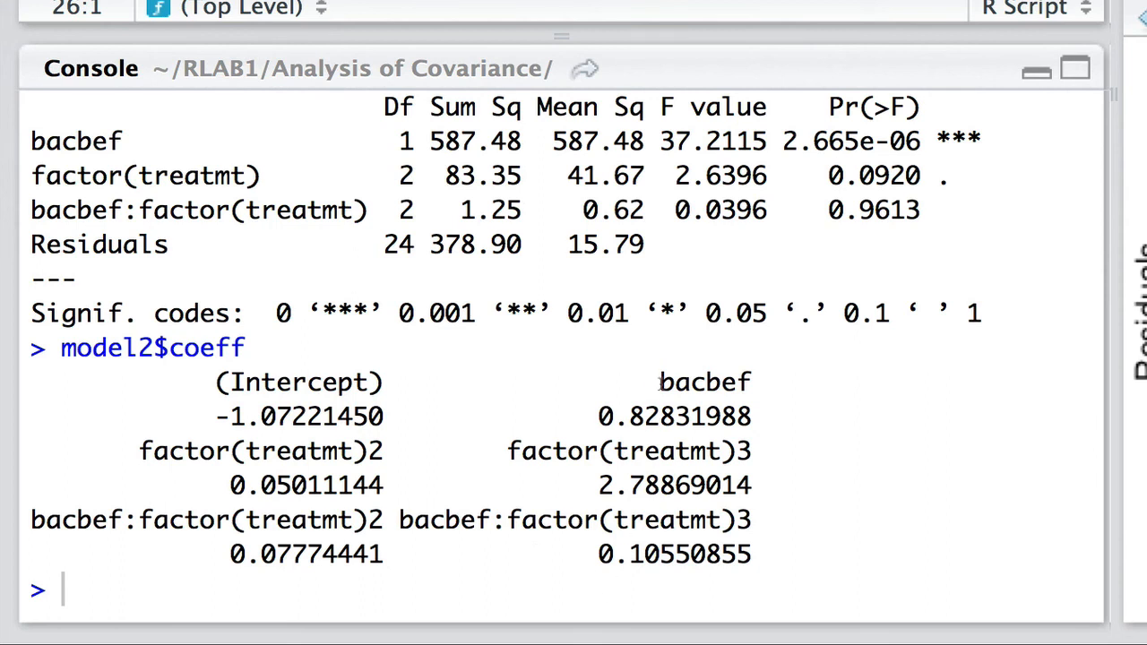
pyautogui.moveTo(660, 384); pyautogui.dragTo(737, 414)
pyautogui.click(723, 409)
# Run the script lines that redraw the treatment scatter plot with its legend and model2's red, blue and black fitted lines
pyautogui.click(431, 0)
pyautogui.moveTo(89, 0); pyautogui.dragTo(258, 0)
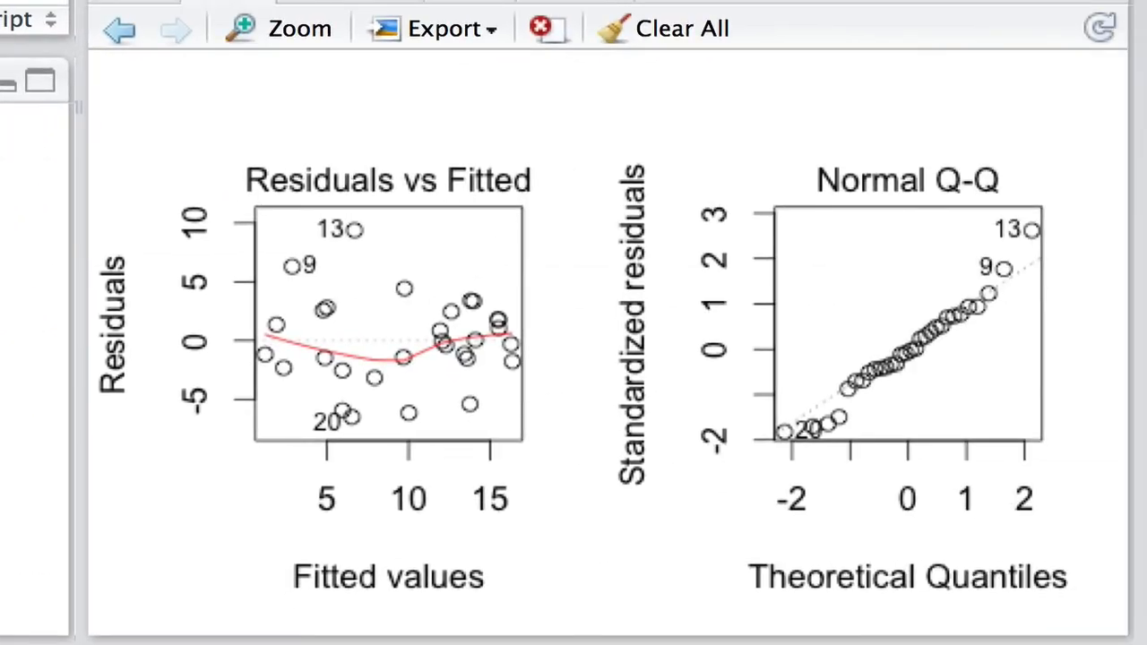
pyautogui.press('super+Return')
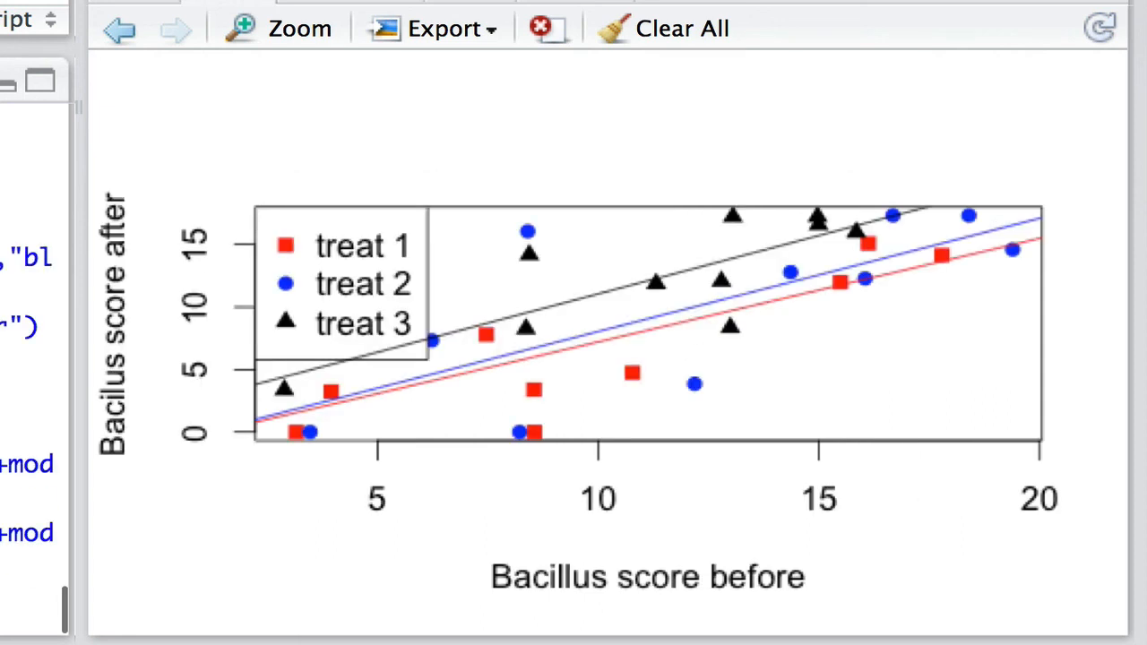